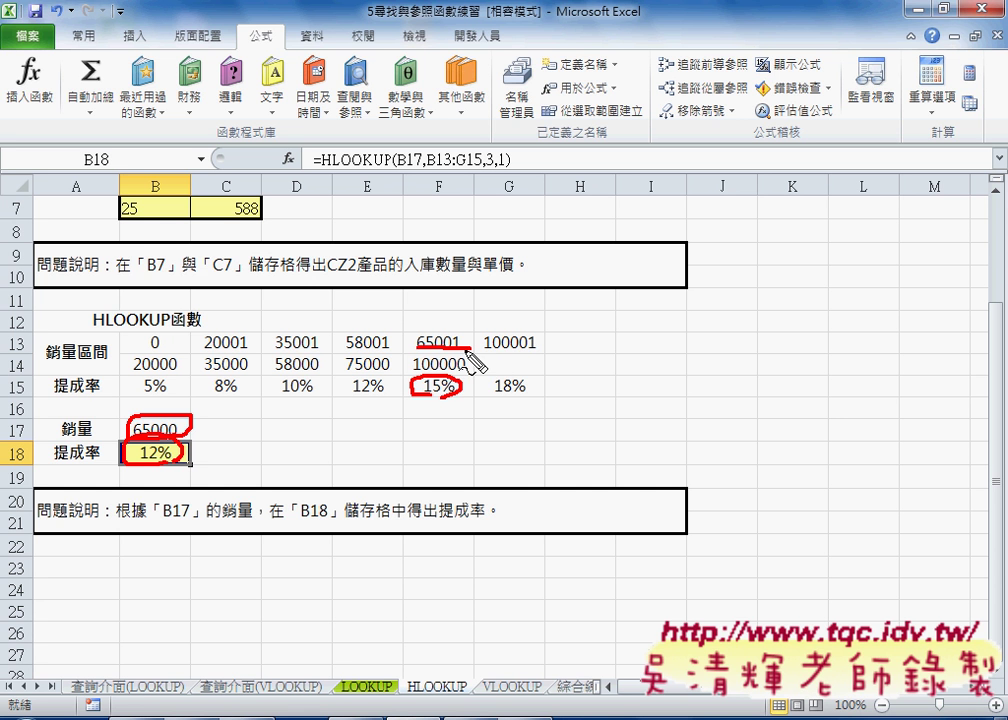
Lengthen the red ink underline beneath 65001 in cell F13 with a short pen stroke
drag(452, 350, 464, 353)
Draw a red ink circle around the HLOOKUP sheet tab at the bottom of the window
drag(455, 706, 467, 708)
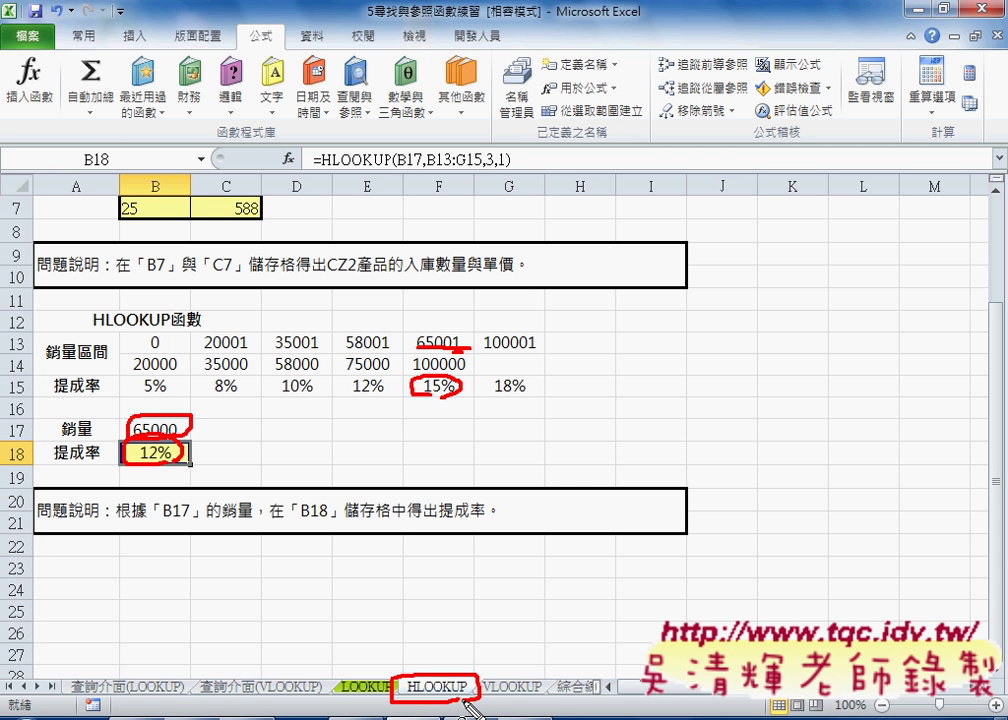